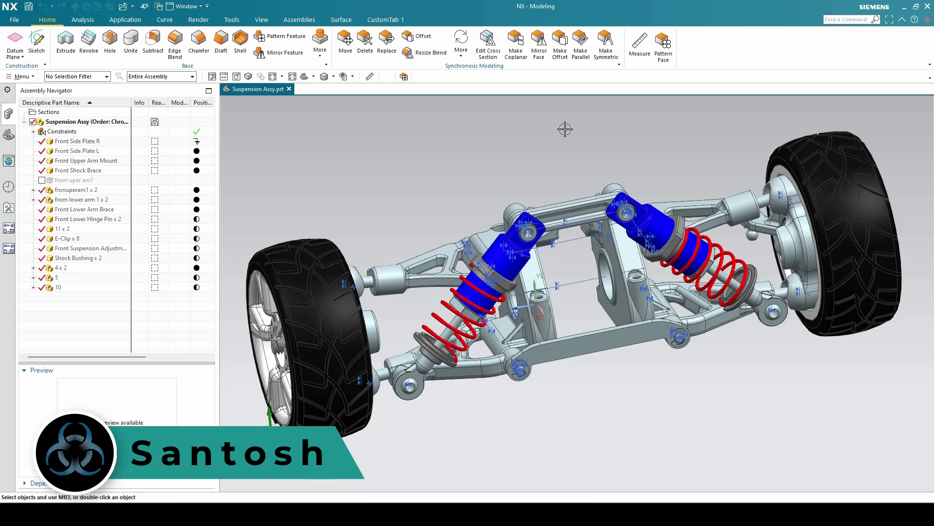
Locate Front Side Plate L and Front Side Plate R in the suspension assembly, orbiting the view
left_click(92, 150)
scroll(494, 201, "down", 3)
scroll(566, 274, "up", 3)
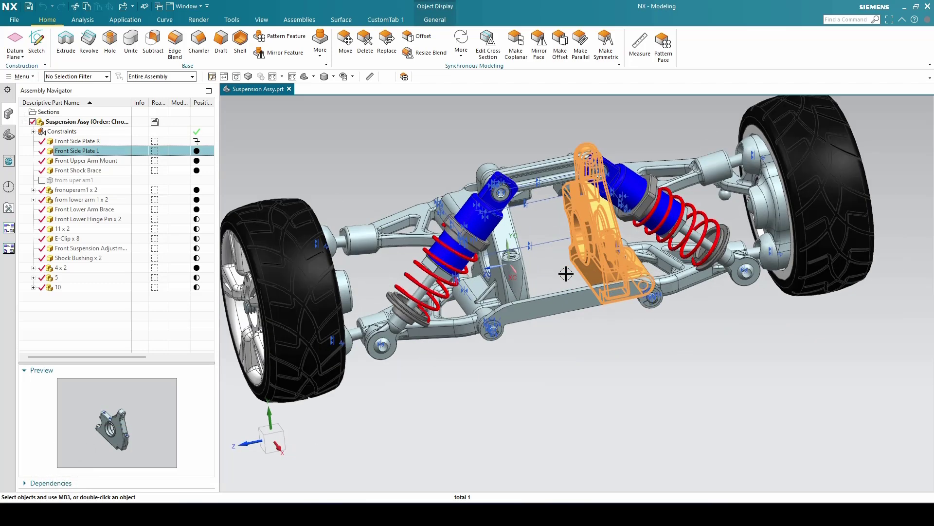
key("Escape")
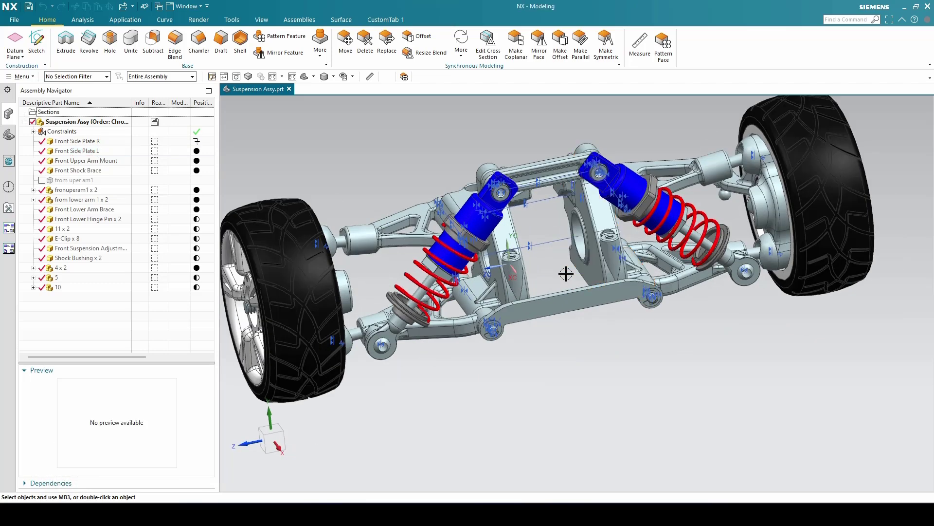
left_click(105, 140)
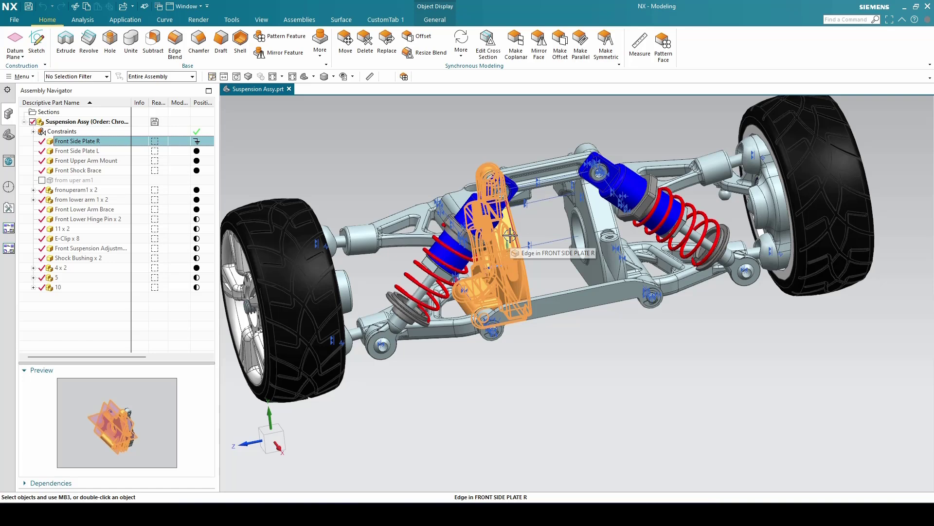
left_click(596, 220, "shift")
key("Escape")
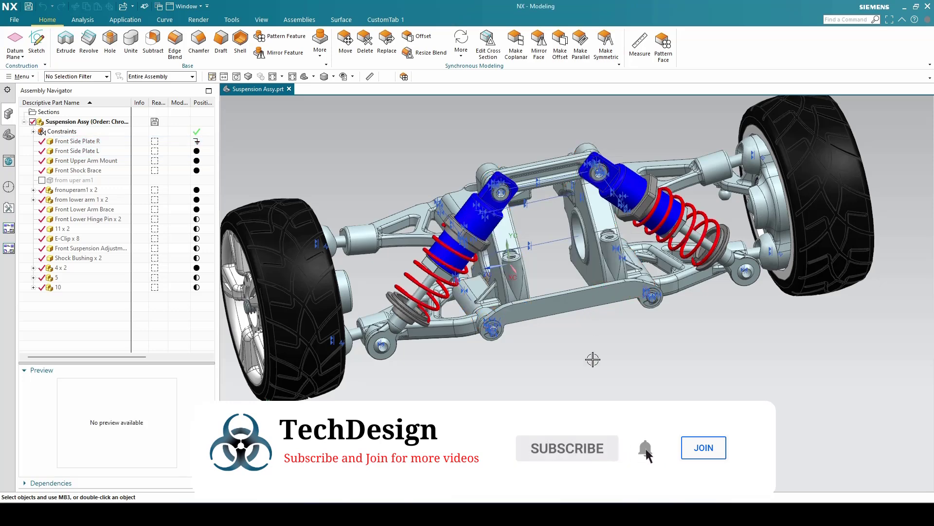
scroll(584, 360, "up", 5)
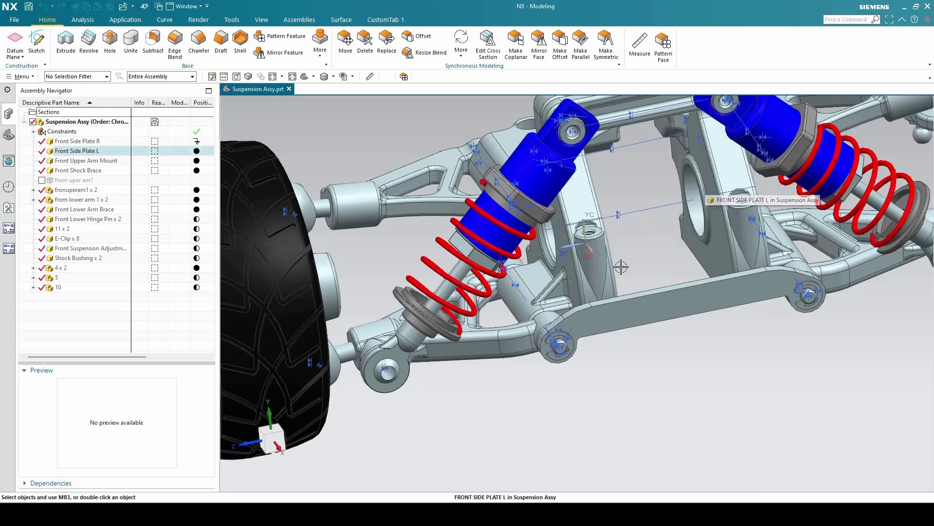
scroll(658, 249, "down", 2)
middle_click_drag(636, 260, 647, 264)
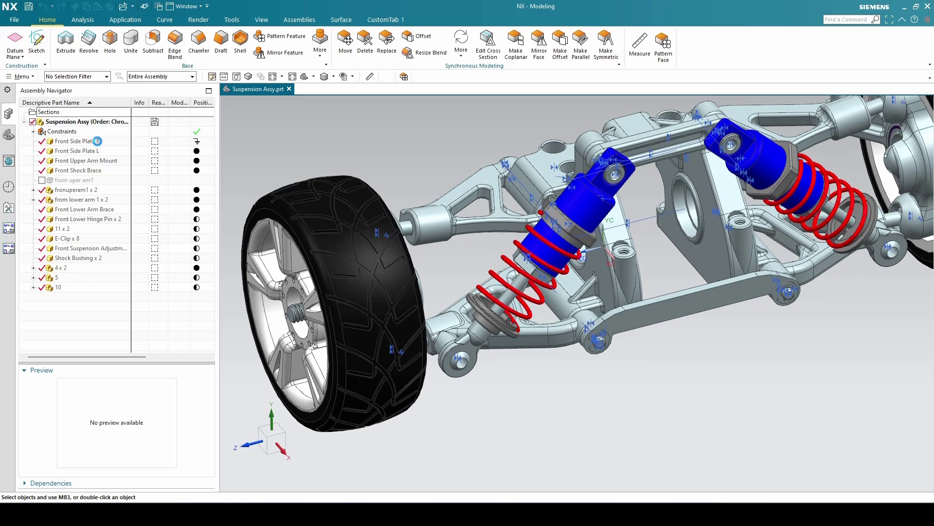
Open Front Side Plate R in its own tab and check its feature history
left_click(98, 140)
right_click(98, 140)
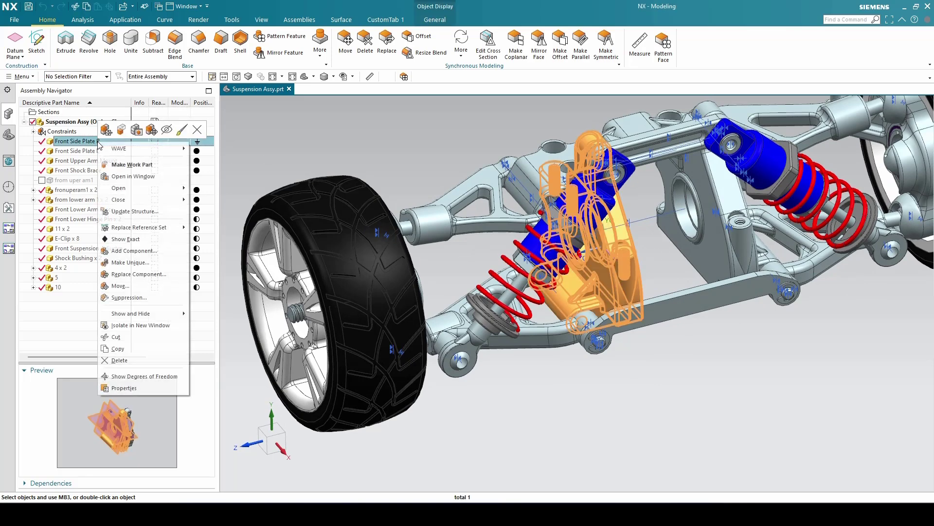
left_click(137, 130)
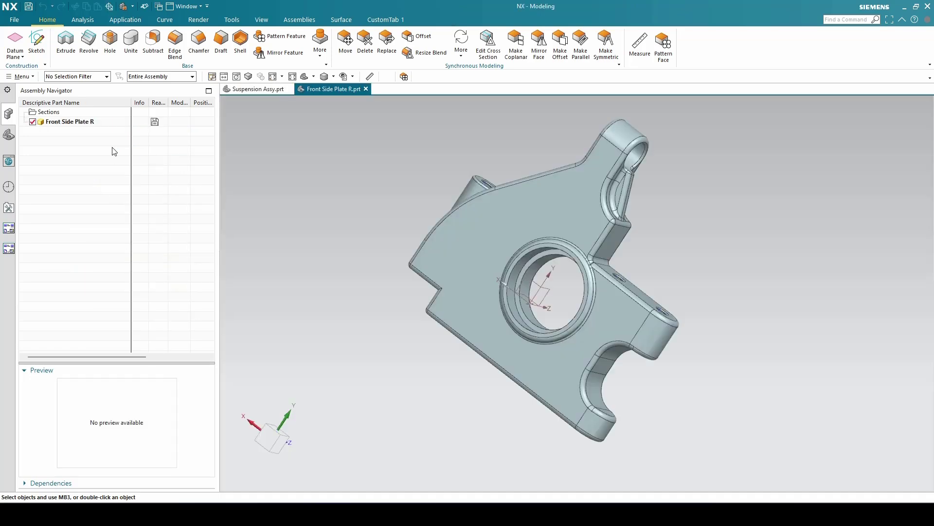
mouse_move(368, 146)
middle_mouse_down()
mouse_move(328, 160)
mouse_move(370, 145)
mouse_move(351, 151)
middle_mouse_up()
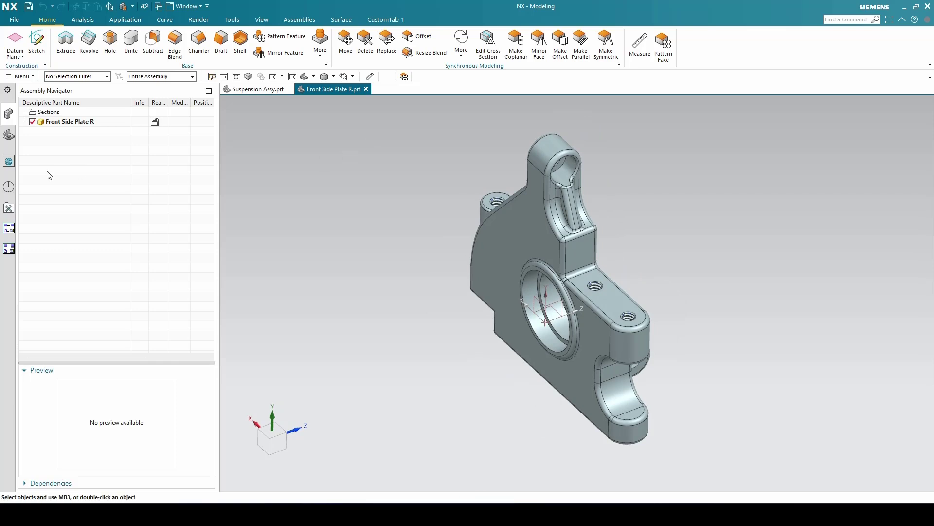
left_click(9, 135)
scroll(61, 175, "down", 7)
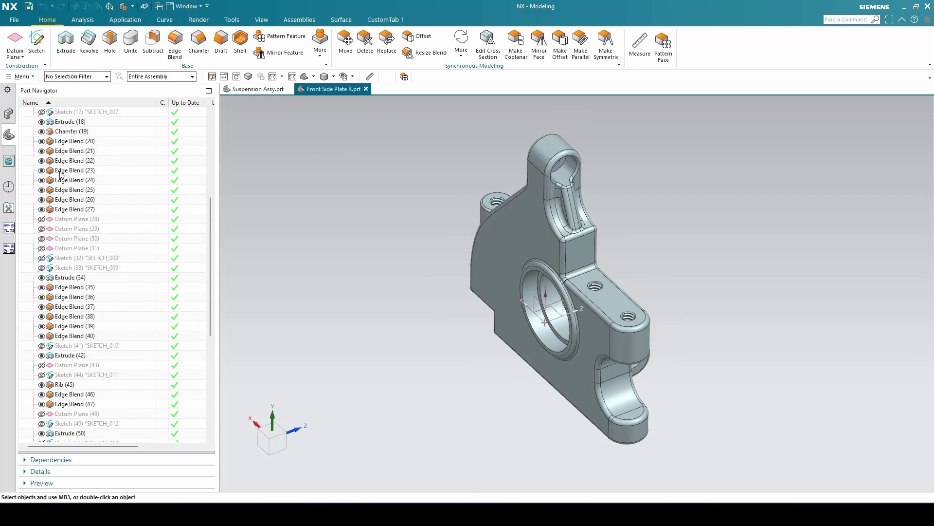
left_click(9, 113)
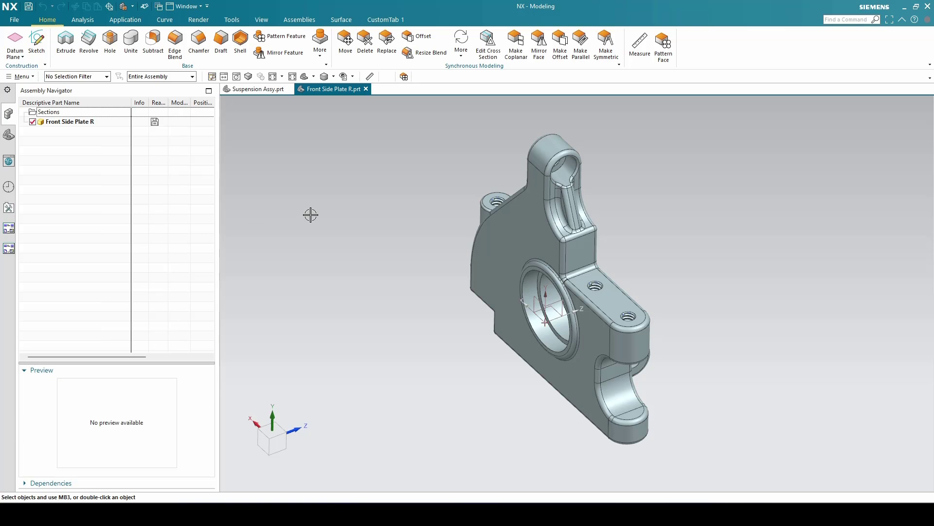
Create the parent assembly assembly1.prt around Front Side Plate R with the Assembly template
left_click(291, 23)
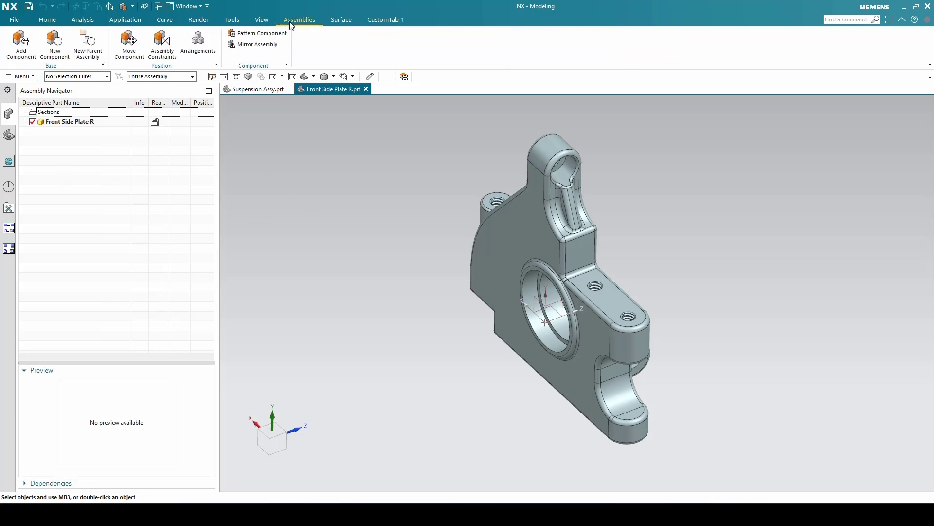
left_click(88, 43)
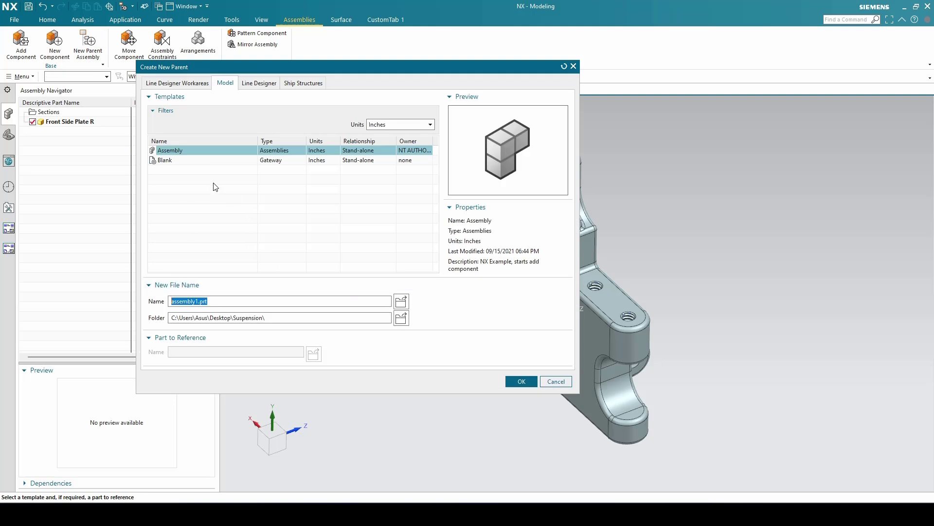
left_click(518, 382)
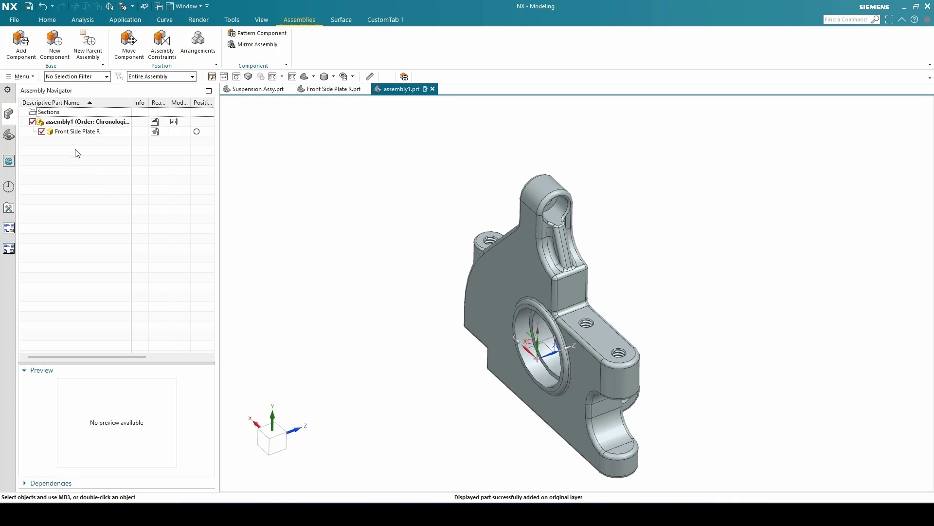
right_click(93, 104)
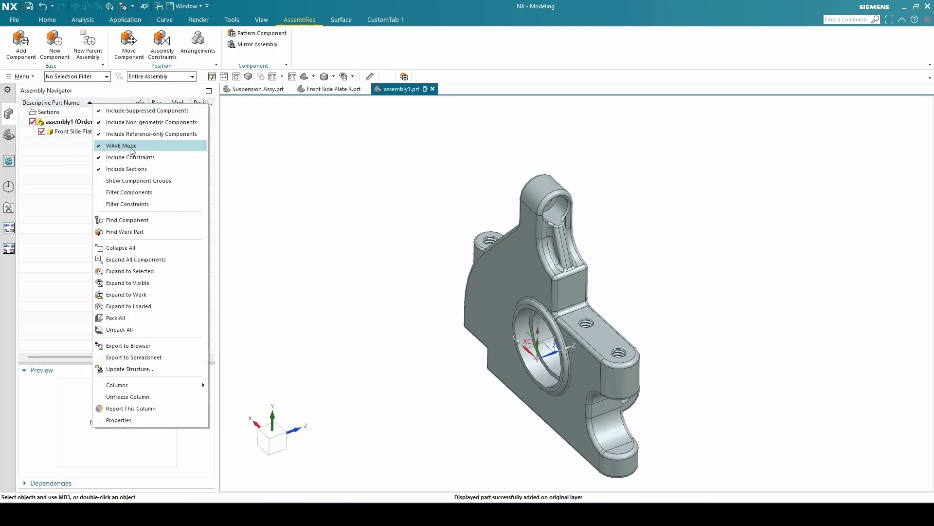
Turn on WAVE Mode and start WAVE > Create Linked Mirror Part on Front Side Plate R
left_click(71, 171)
right_click(88, 131)
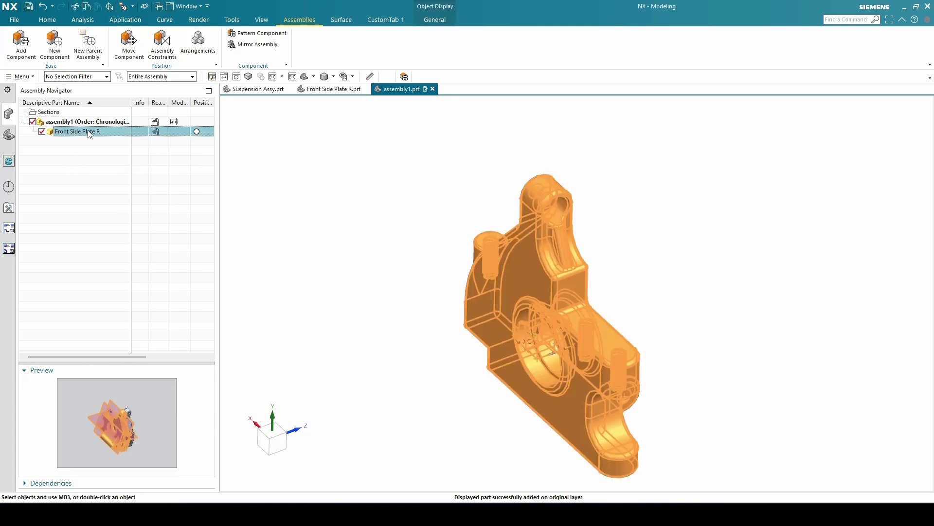
mouse_move(116, 139)
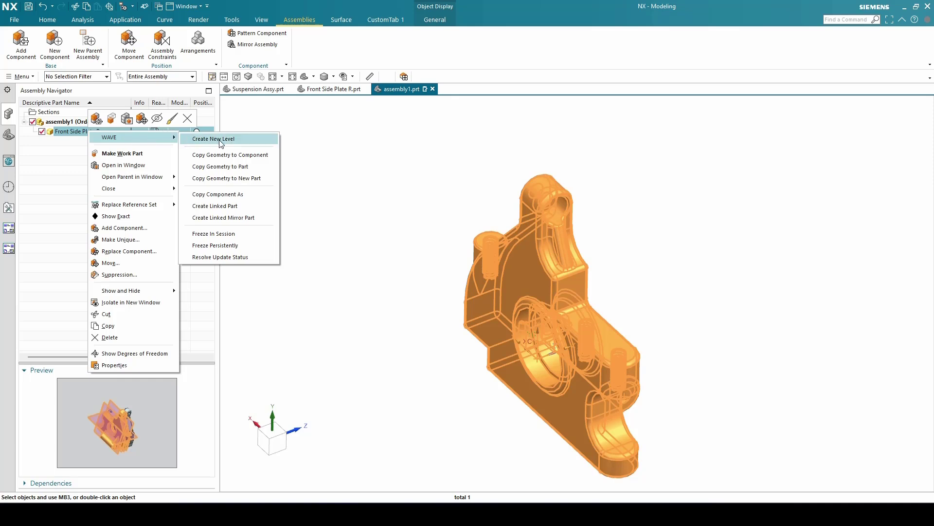
left_click(223, 217)
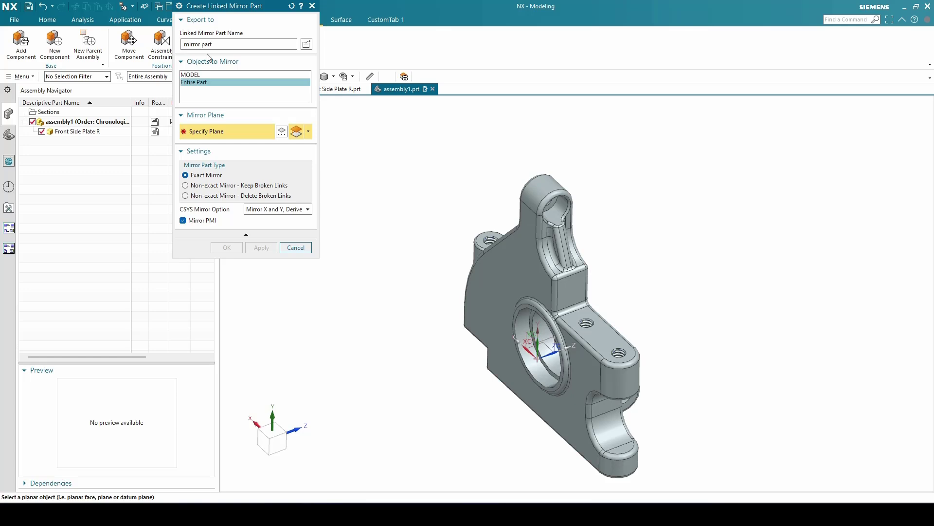
Set MODEL as the object to mirror, after briefly switching to Entire Part
left_click(198, 75)
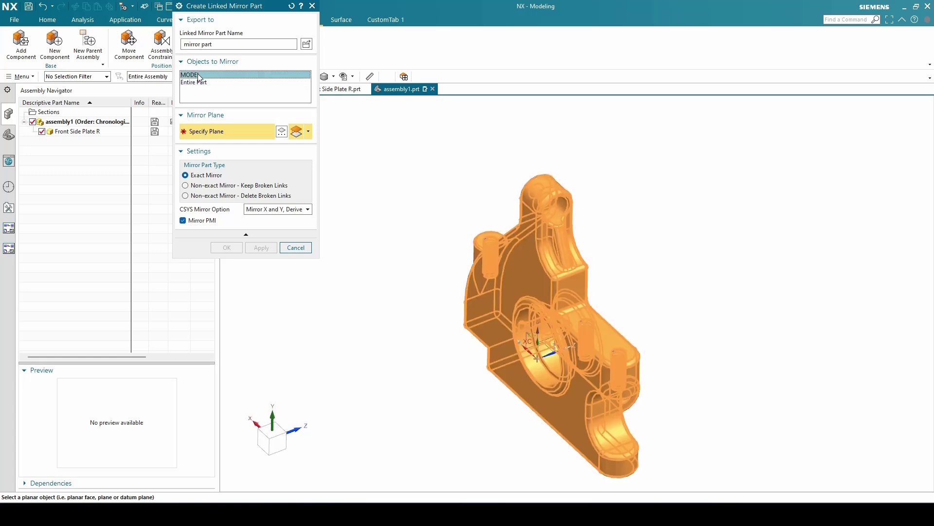
scroll(509, 214, "down", 3)
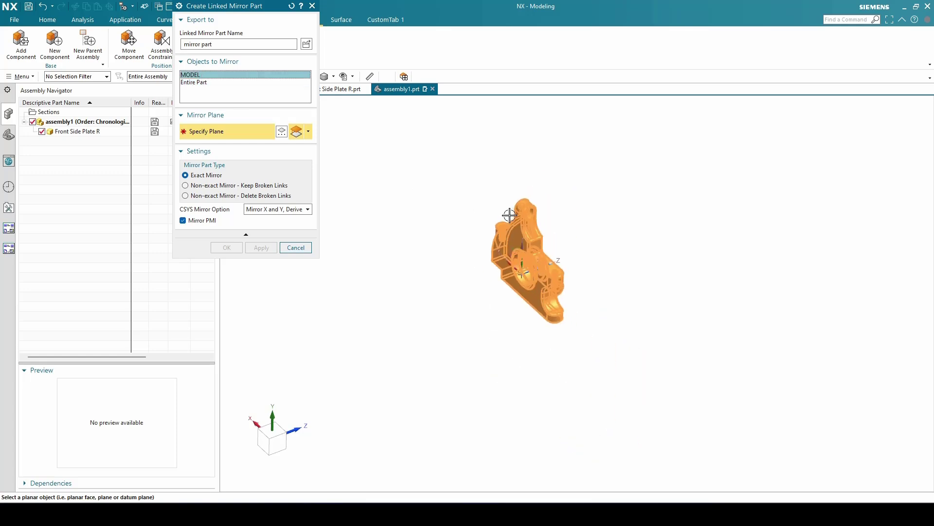
left_click(200, 83)
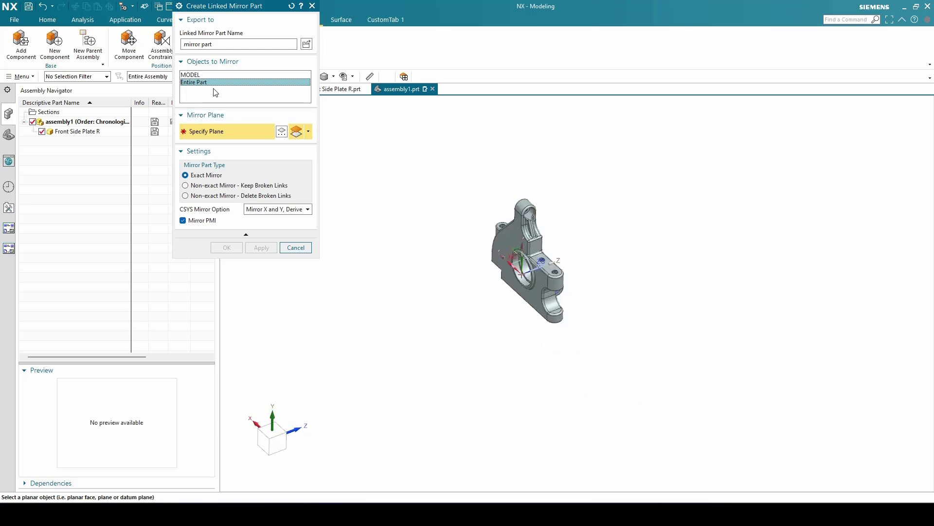
scroll(500, 203, "up", 4)
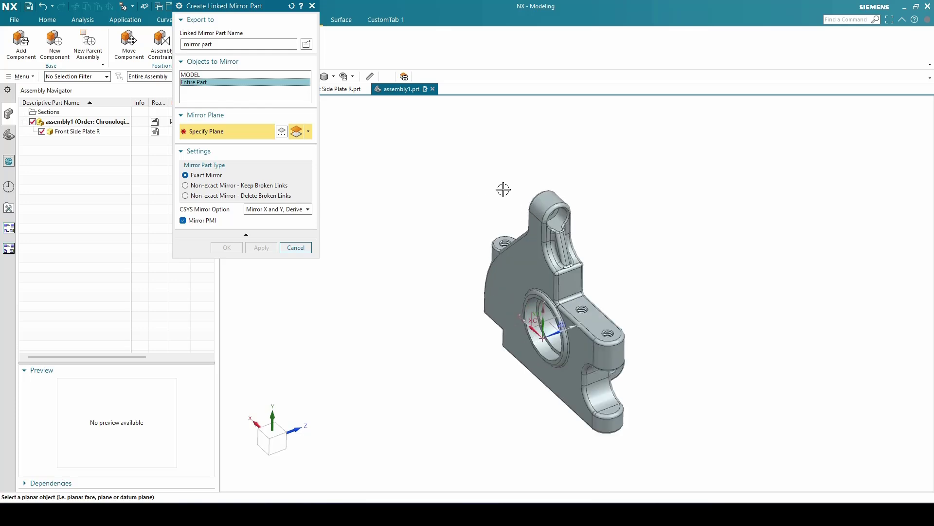
left_click(212, 75)
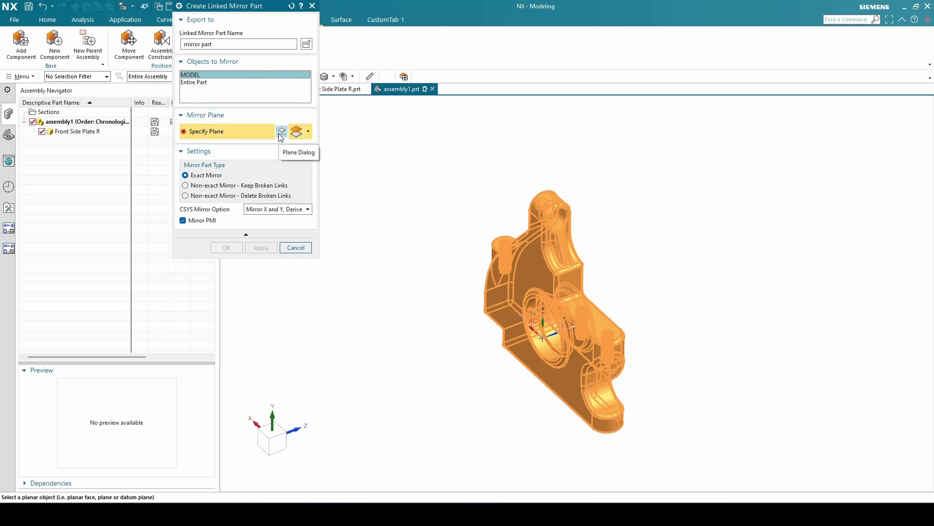
Define the mirror plane as an Inferred plane on the plate's large face at 0 offset
key("Escape")
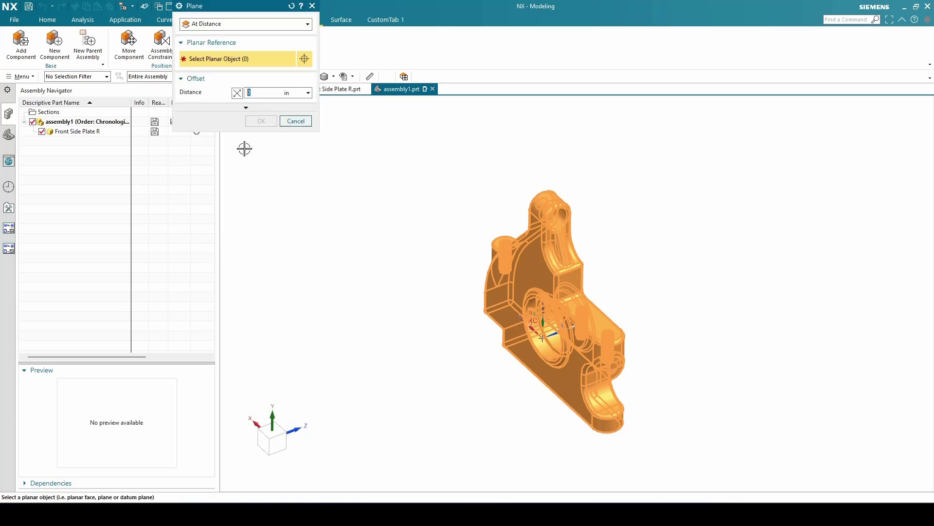
left_click(216, 27)
left_click(210, 35)
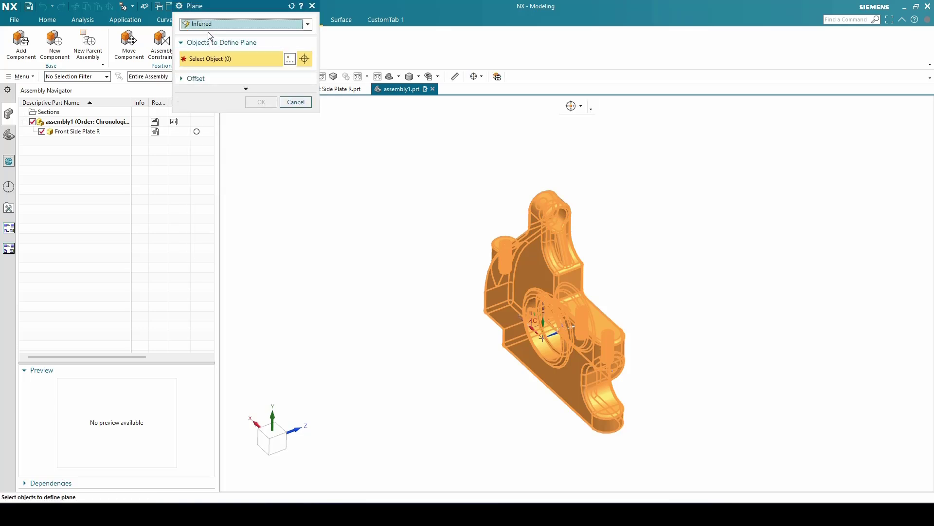
middle_click_drag(410, 203, 467, 219)
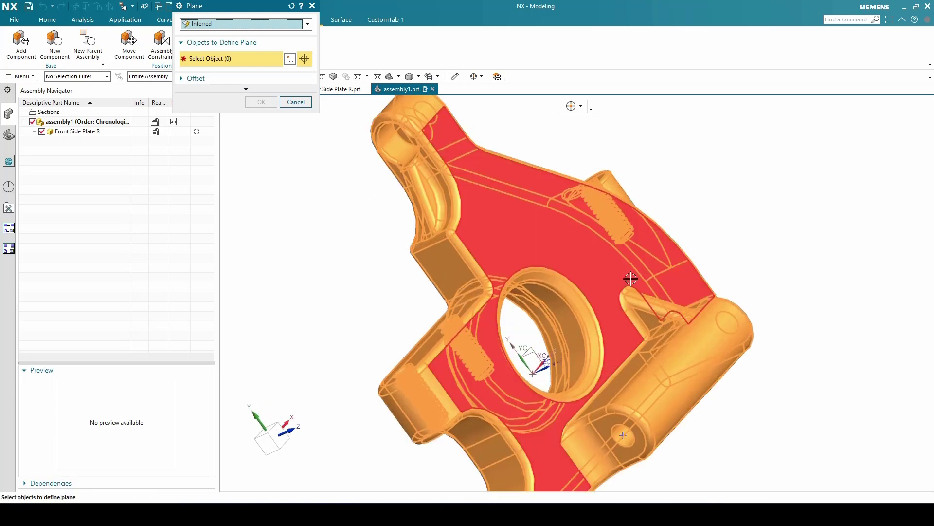
middle_click_drag(606, 251, 526, 239)
scroll(520, 234, "up", 2)
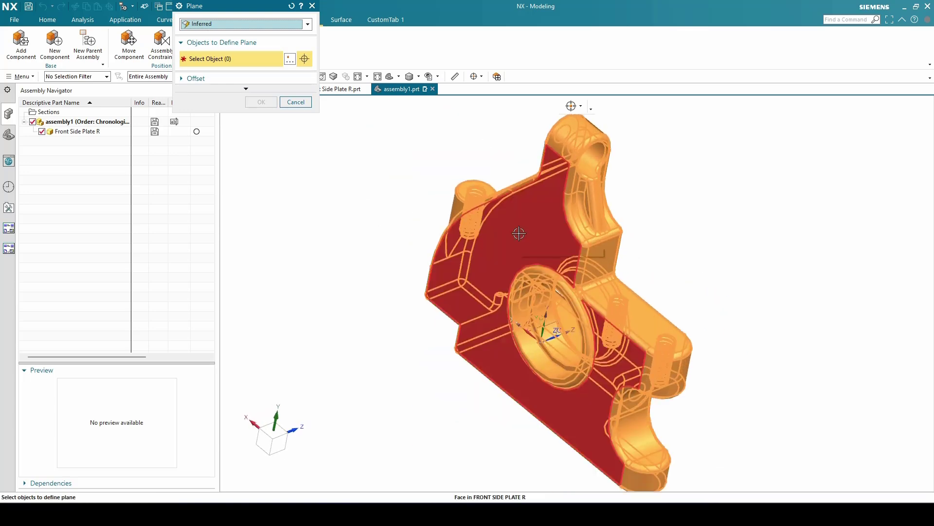
left_click(519, 232)
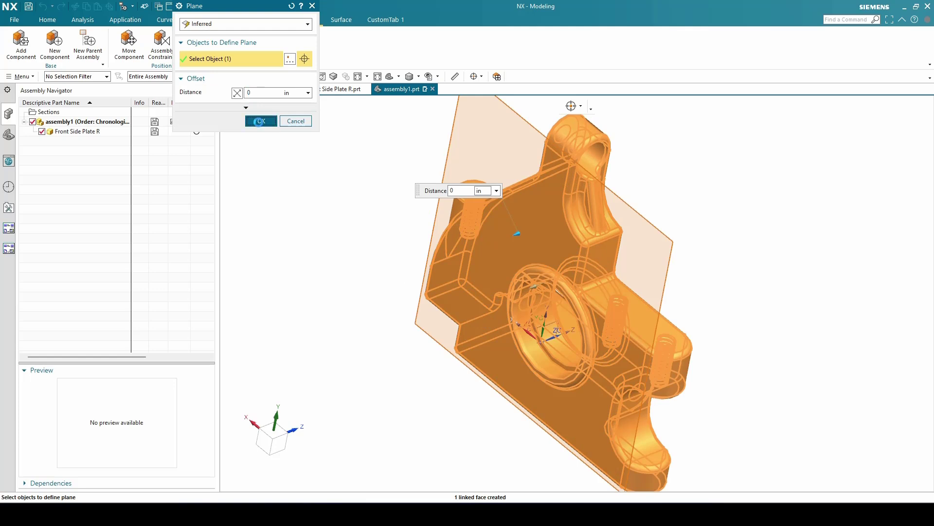
left_click(261, 119)
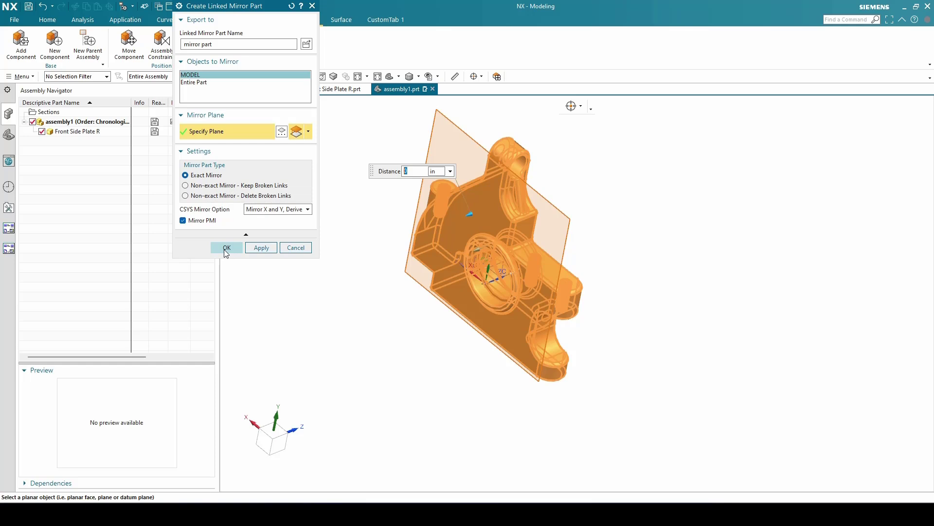
Create mirror part.prt, fit it to the view, and return to assembly1.prt
left_click(225, 249)
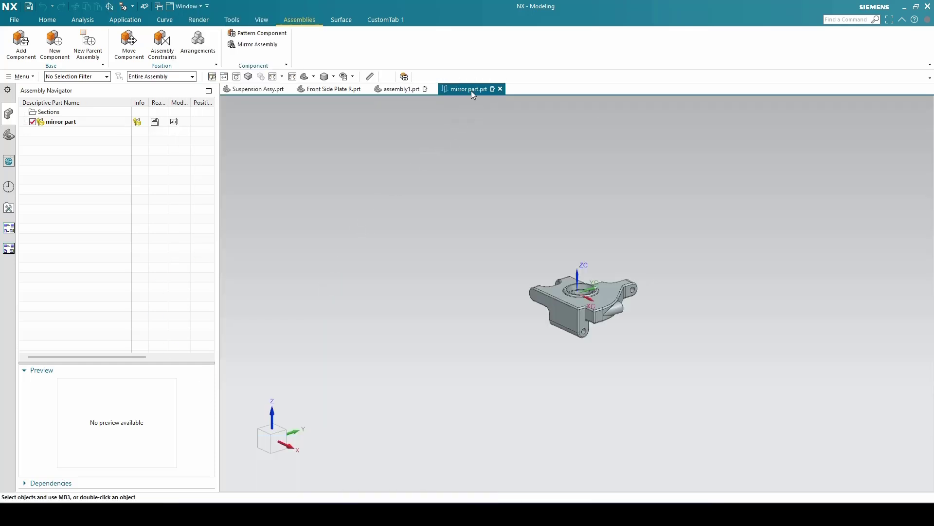
middle_click_drag(570, 263, 515, 319)
key("ctrl+f")
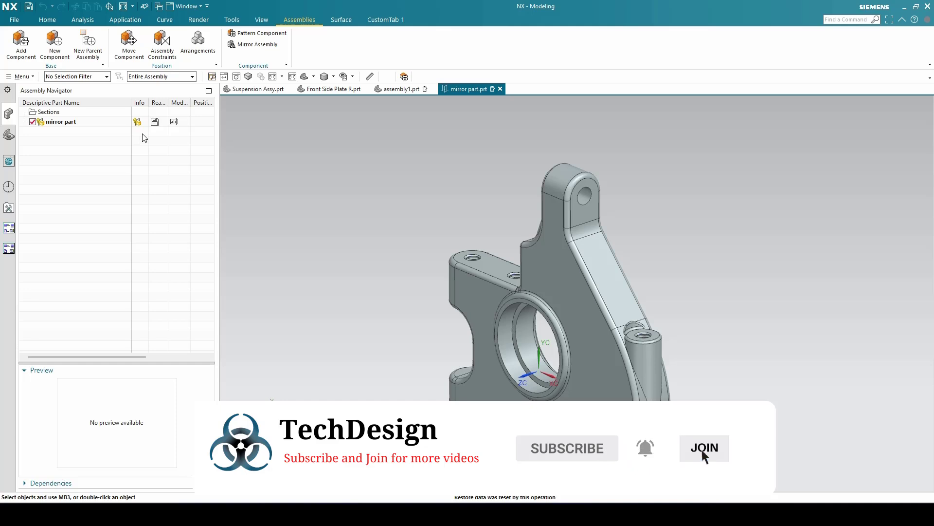
left_click(400, 89)
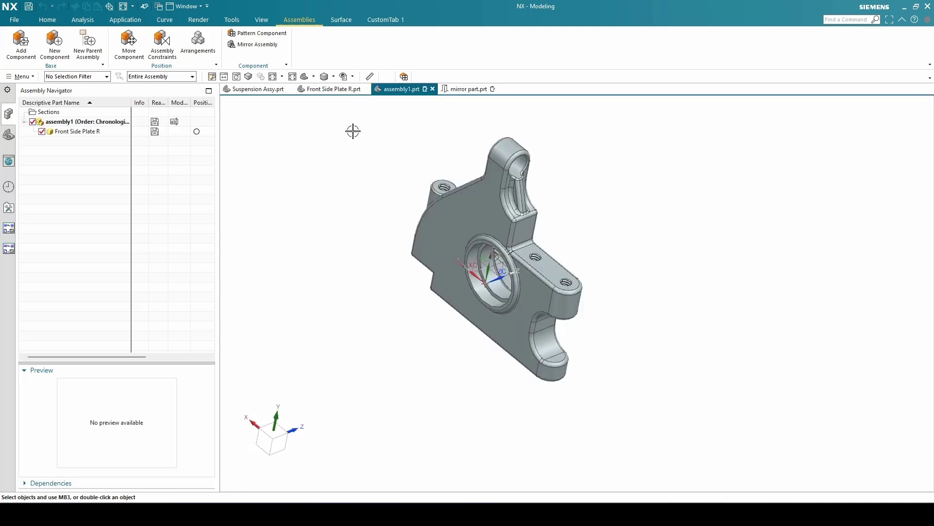
Add mirror part.prt to assembly1 by searching loaded parts for 'mirr'
left_click(21, 46)
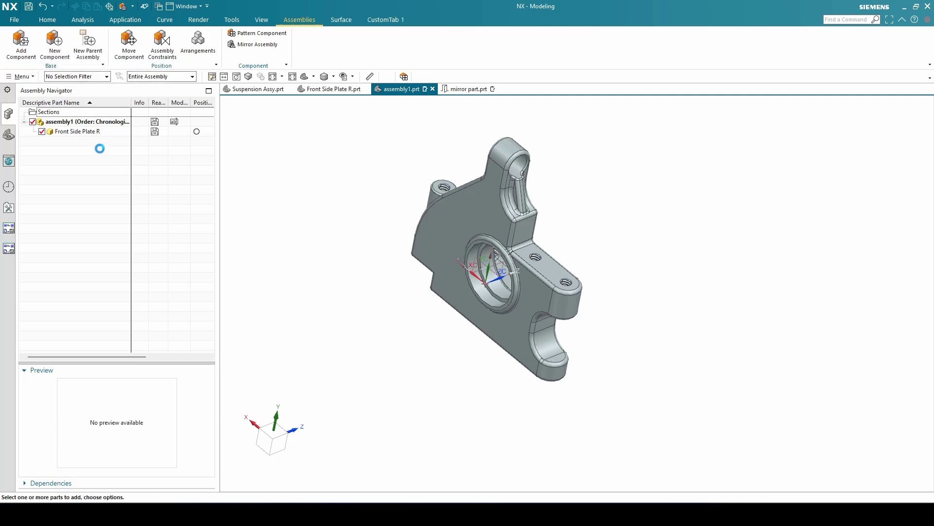
left_click(256, 64)
type("mirr")
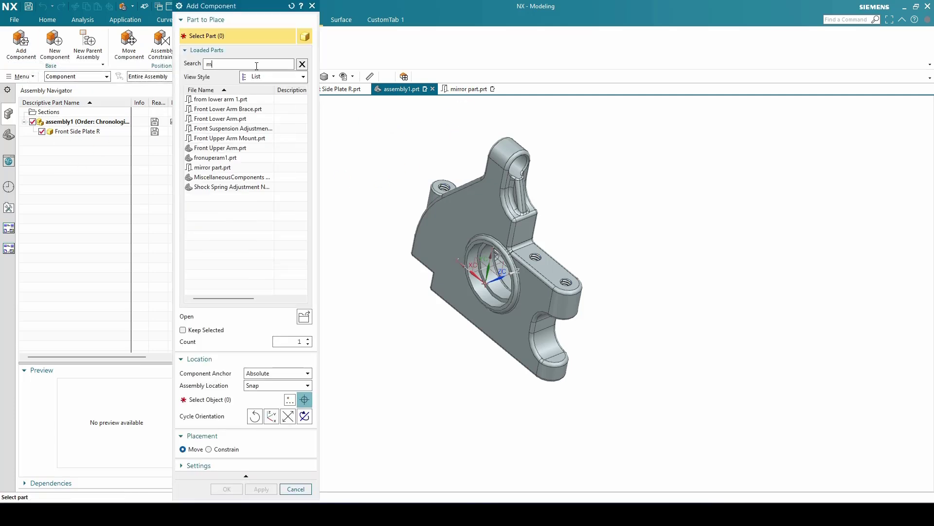
left_click(254, 100)
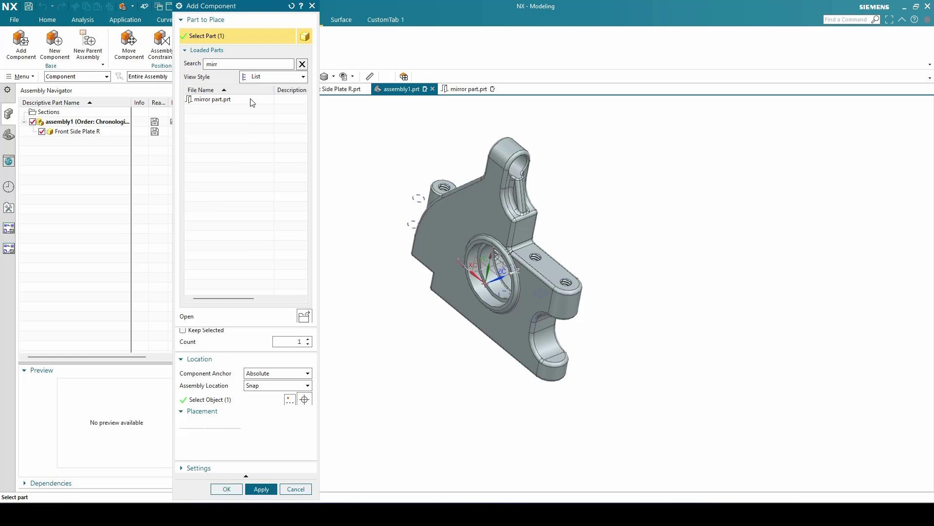
left_click(226, 491)
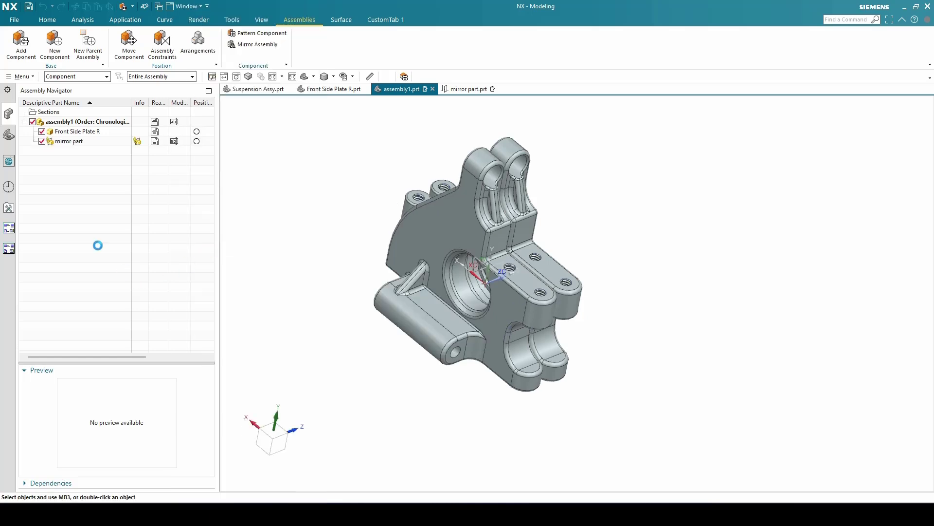
left_click(77, 144)
middle_click_drag(306, 319, 428, 287)
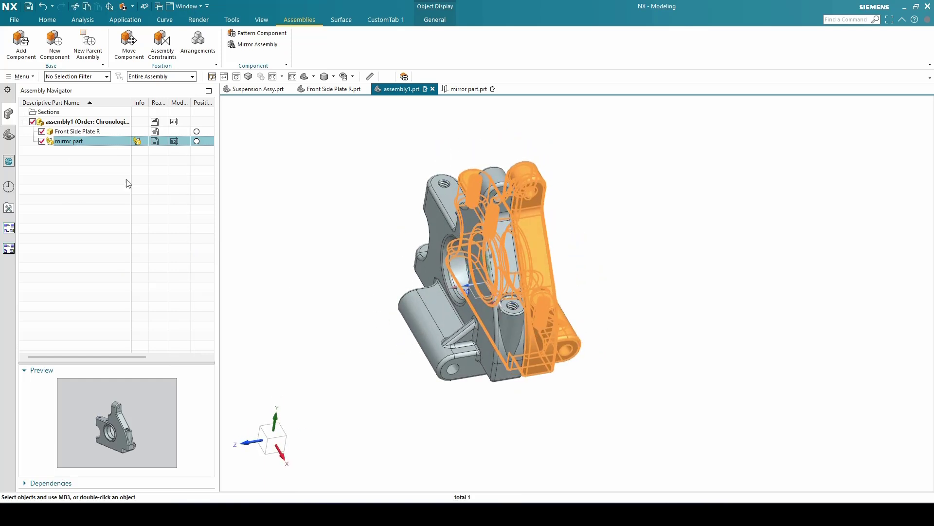
Move the mirror part along ZC to about -1.65 so it stands clear of the plate
right_click(108, 146)
left_click(161, 131)
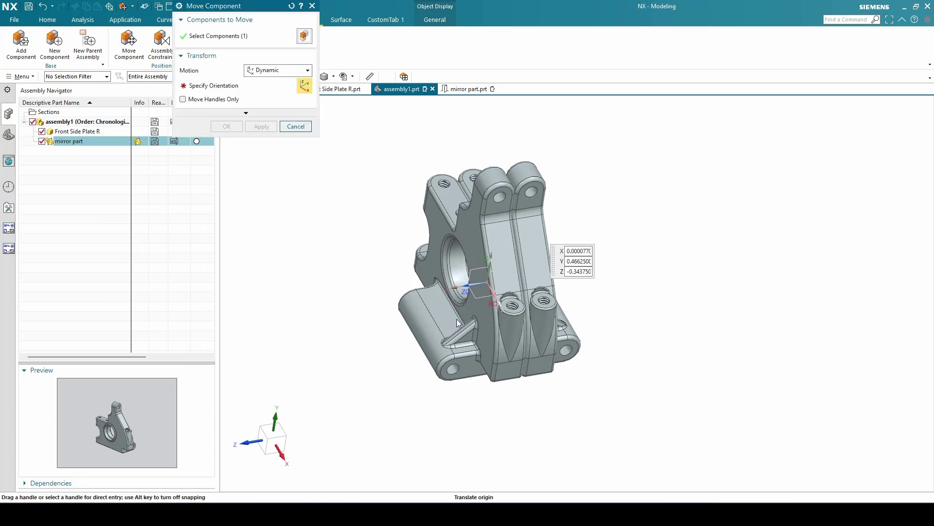
left_click(629, 217)
left_click_drag(629, 217, 657, 216)
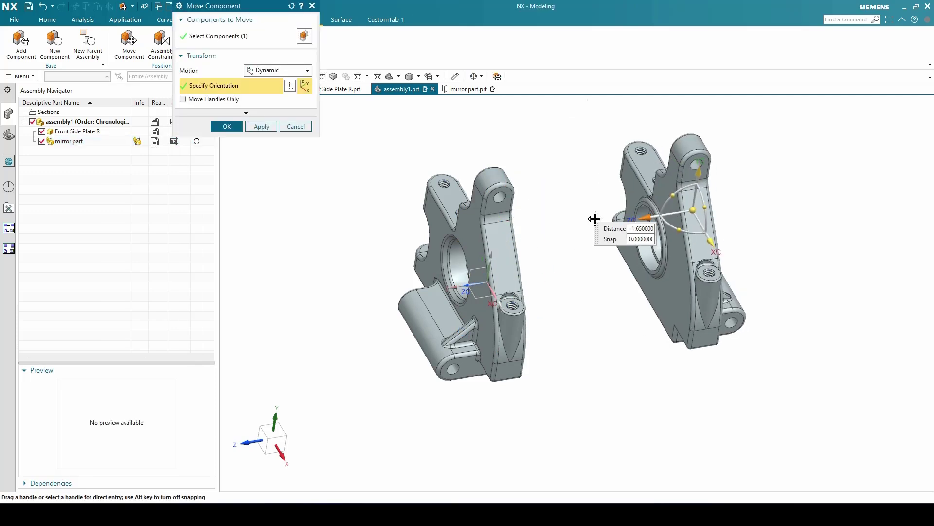
left_click(228, 126)
middle_click_drag(365, 252, 381, 262)
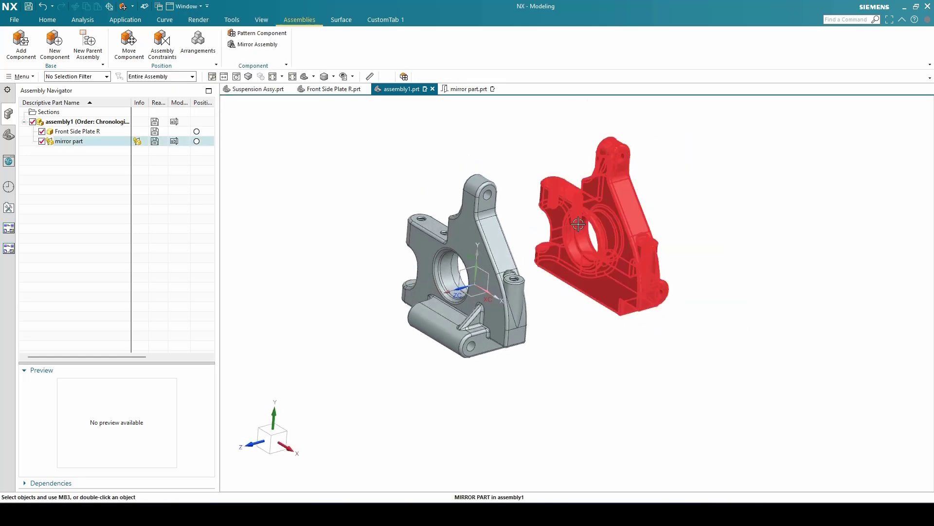
scroll(475, 263, "up", 2)
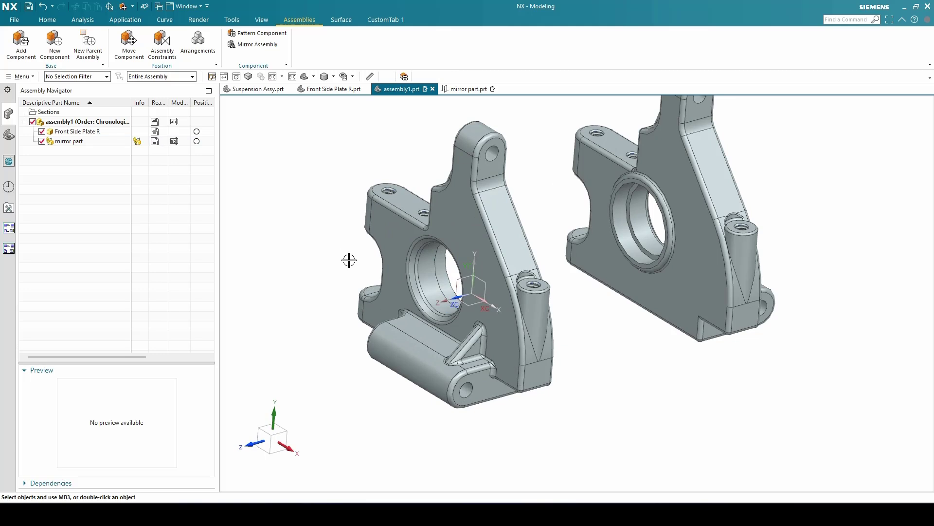
scroll(653, 278, "down", 2)
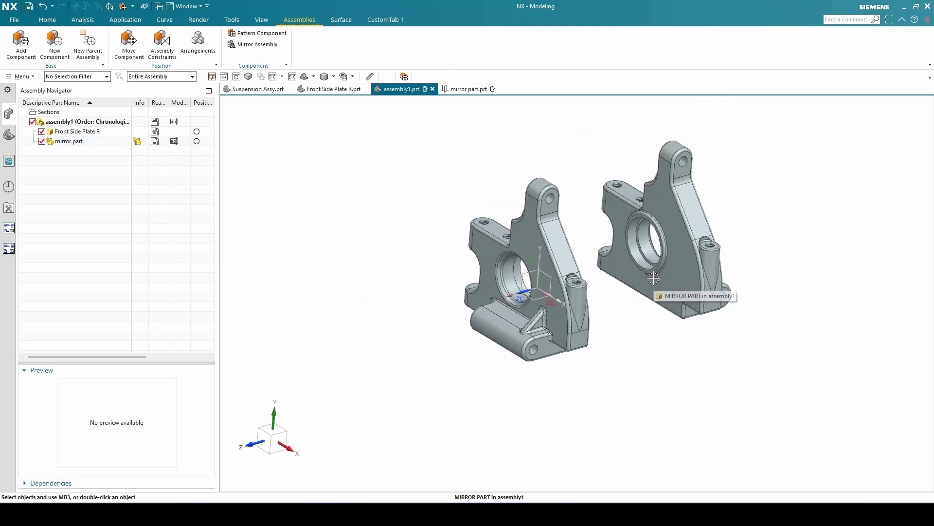
Inspect the mirror part's history, selecting its Linked Mirror Body feature
left_click(80, 141)
right_click(79, 141)
key("Escape")
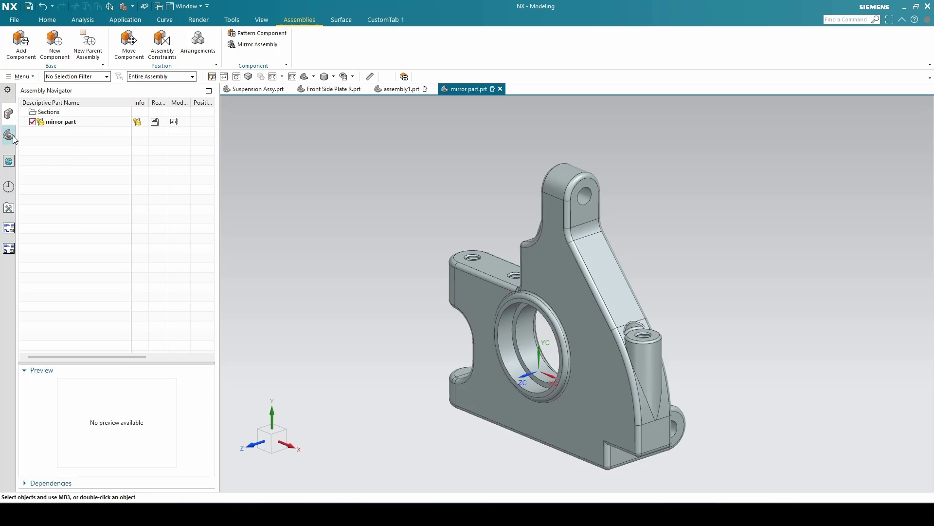
left_click(9, 135)
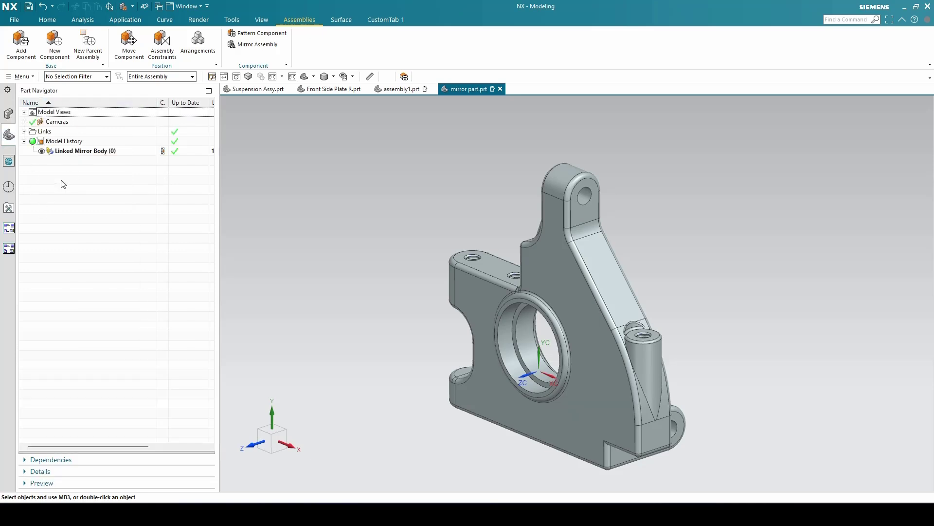
left_click(72, 152)
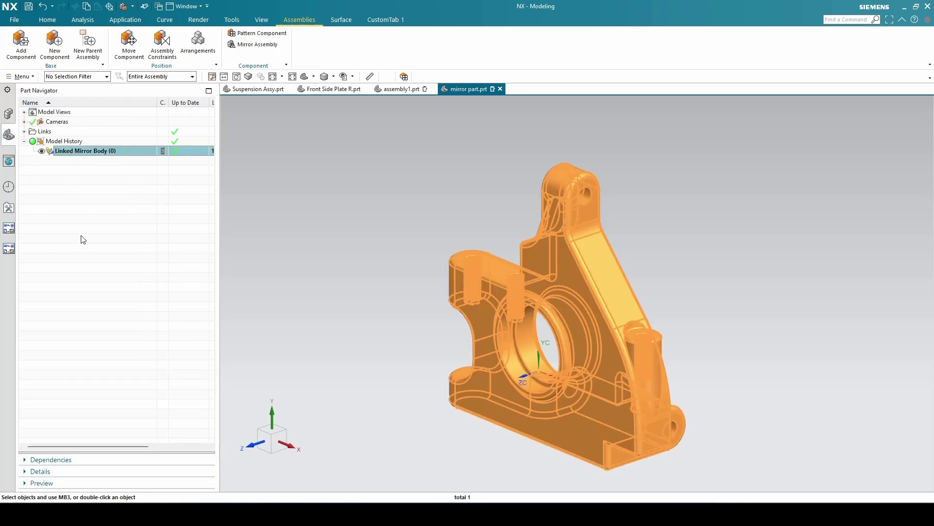
key("Escape")
Show assembly1.prt with its component list in the Assembly Navigator
mouse_move(400, 93)
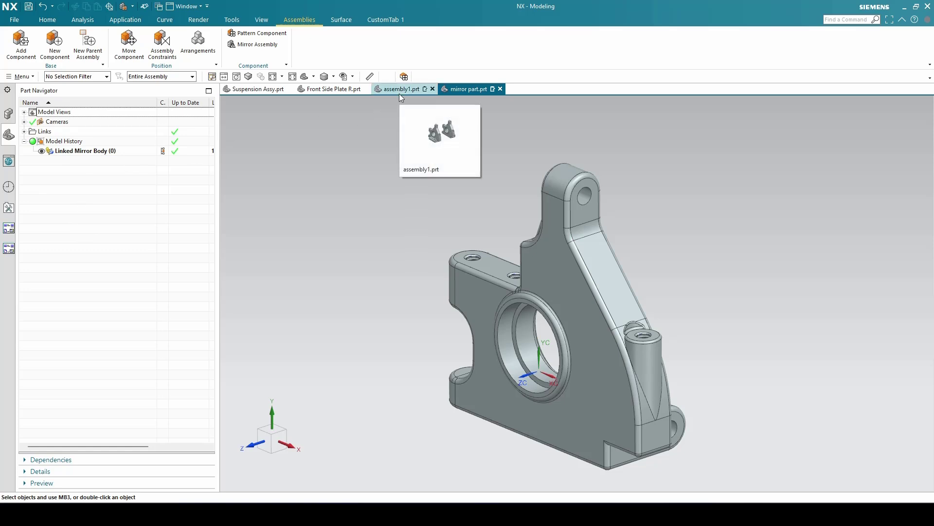
left_click(399, 93)
left_click(9, 117)
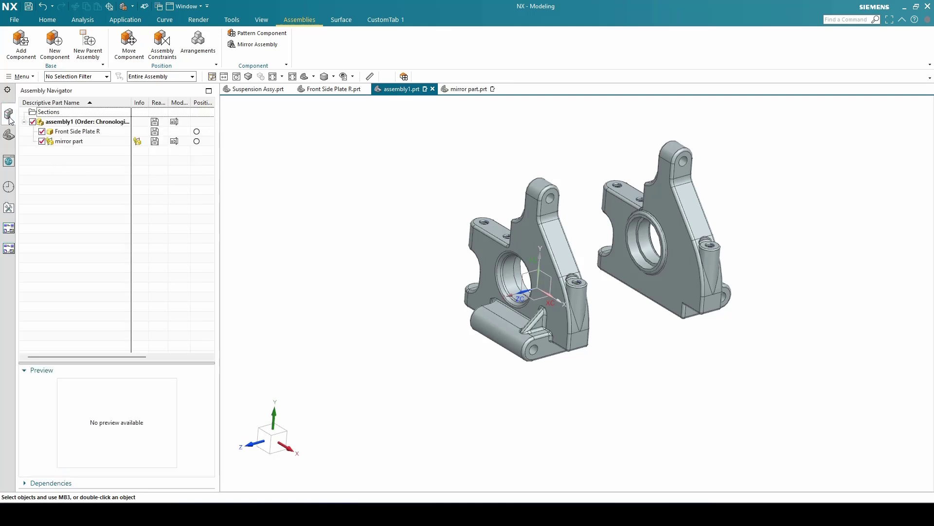
Make Front Side Plate R the displayed part
left_click(85, 133)
right_click(86, 133)
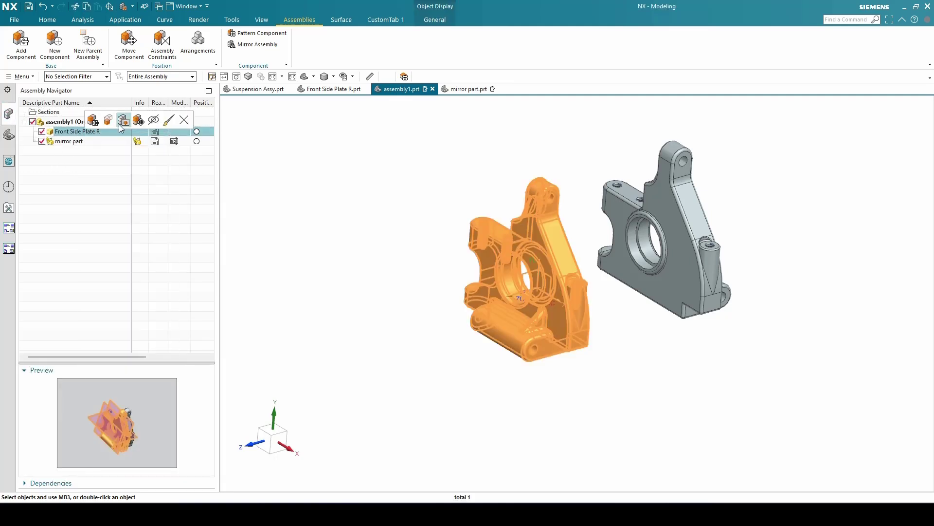
left_click(121, 122)
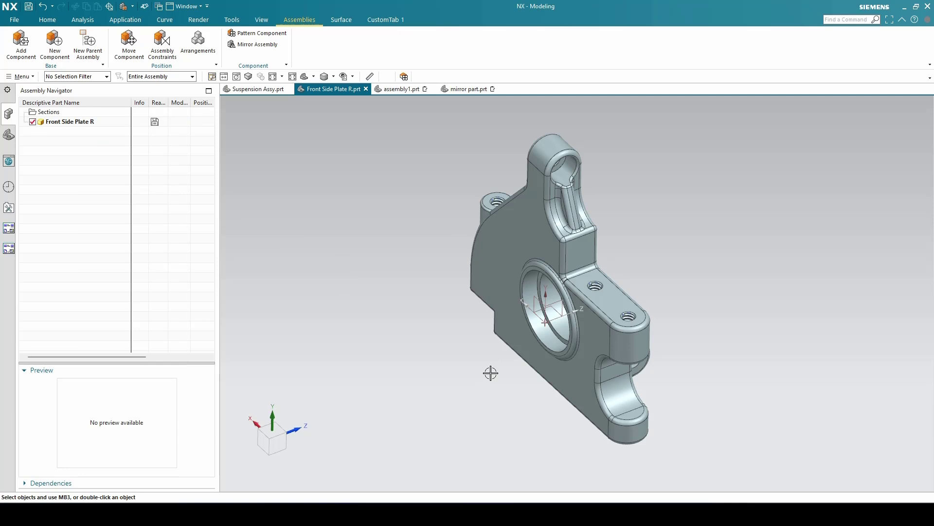
Make Extrude (2) the current feature, leaving only the base extruded plate
left_click(9, 134)
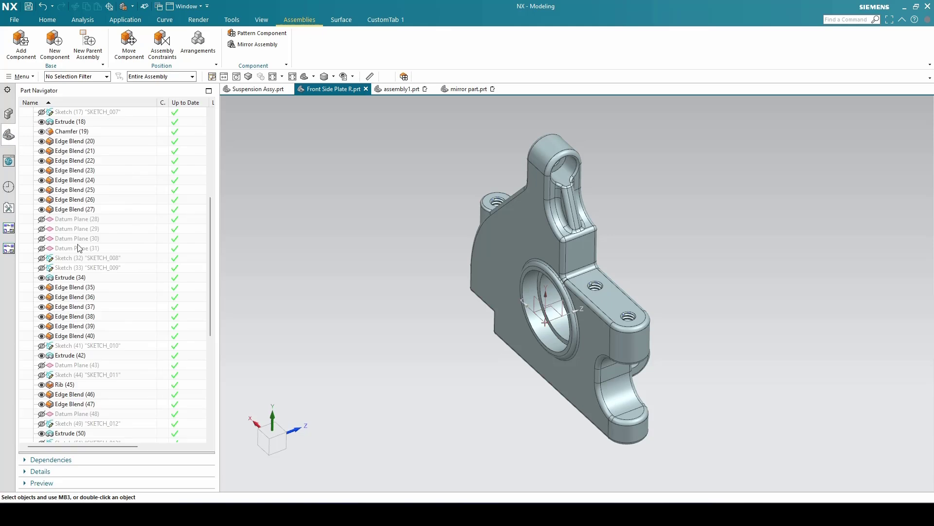
scroll(80, 241, "up", 1)
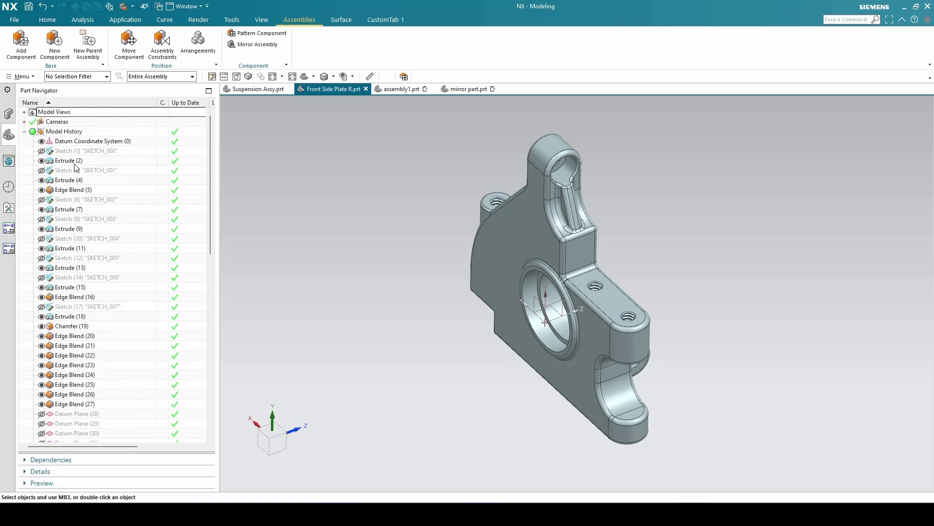
left_click(75, 164)
right_click(76, 167)
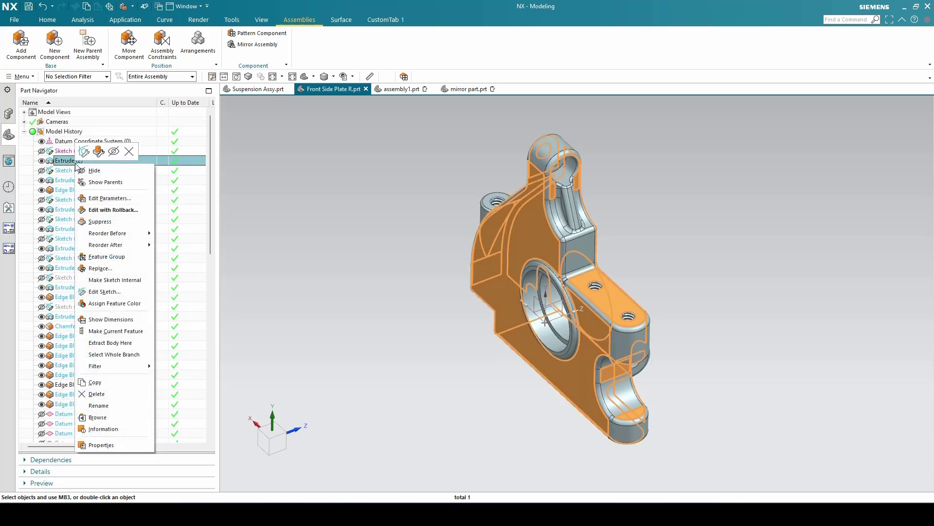
left_click(114, 331)
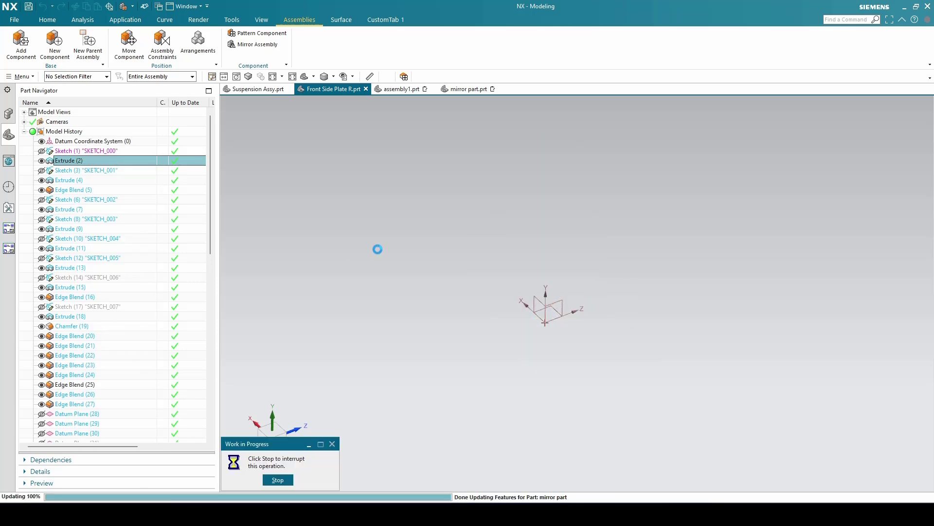
middle_click_drag(447, 297, 468, 294)
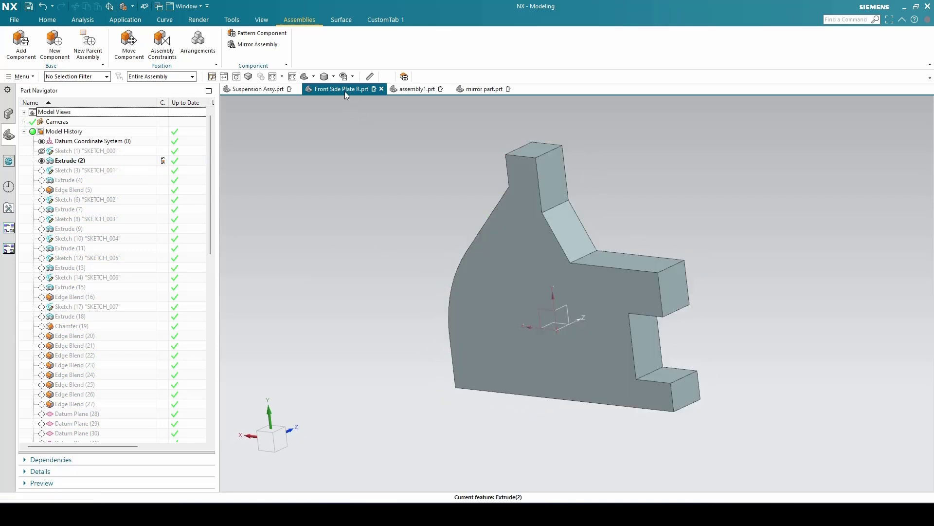
In assembly1, confirm the mirror part has also become the plain block
left_click(420, 89)
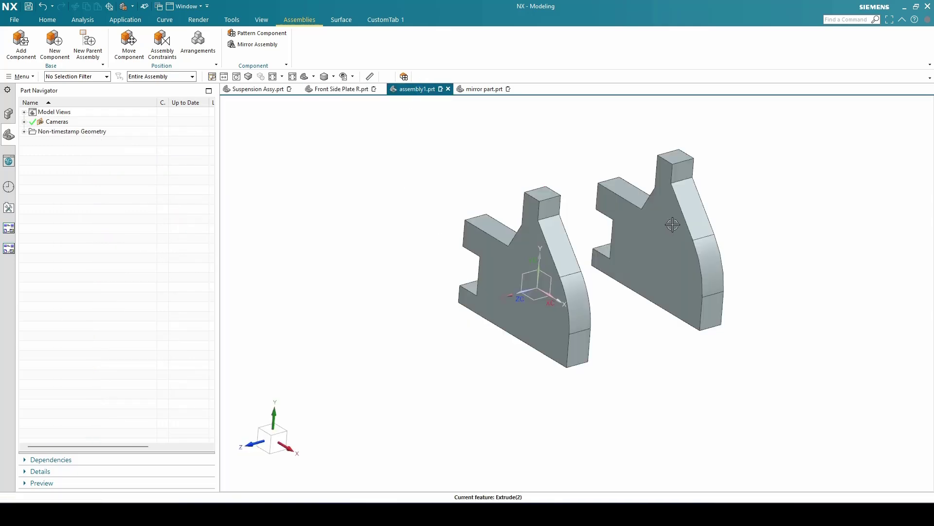
left_click(8, 113)
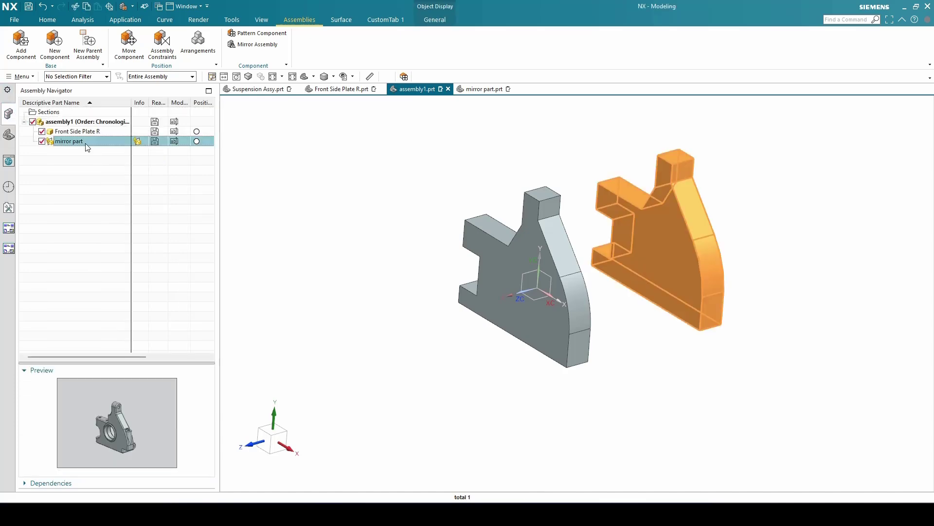
scroll(679, 232, "up", 5)
scroll(678, 213, "down", 4)
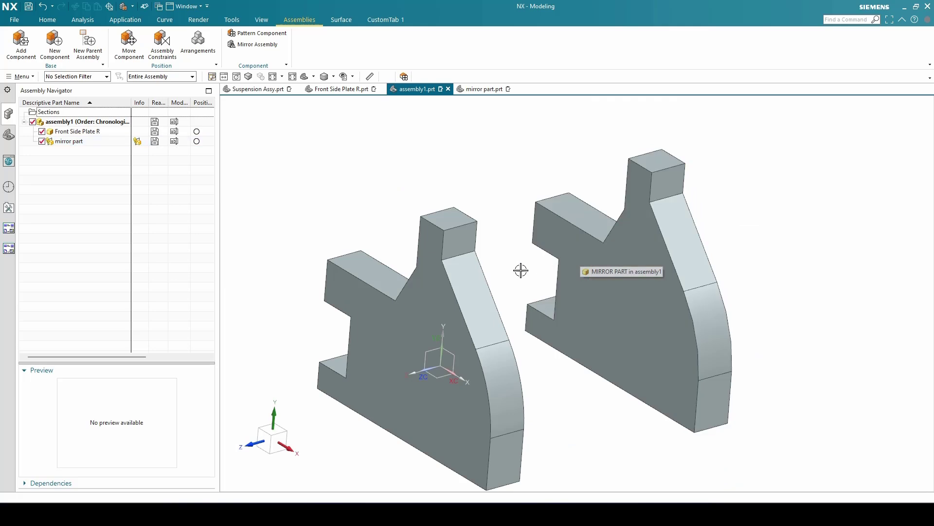
left_click(124, 142)
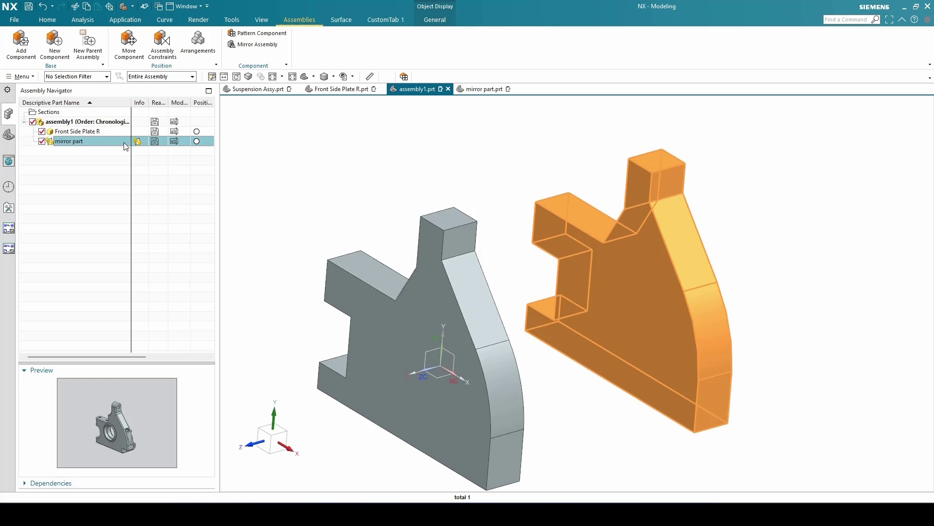
left_click(126, 159)
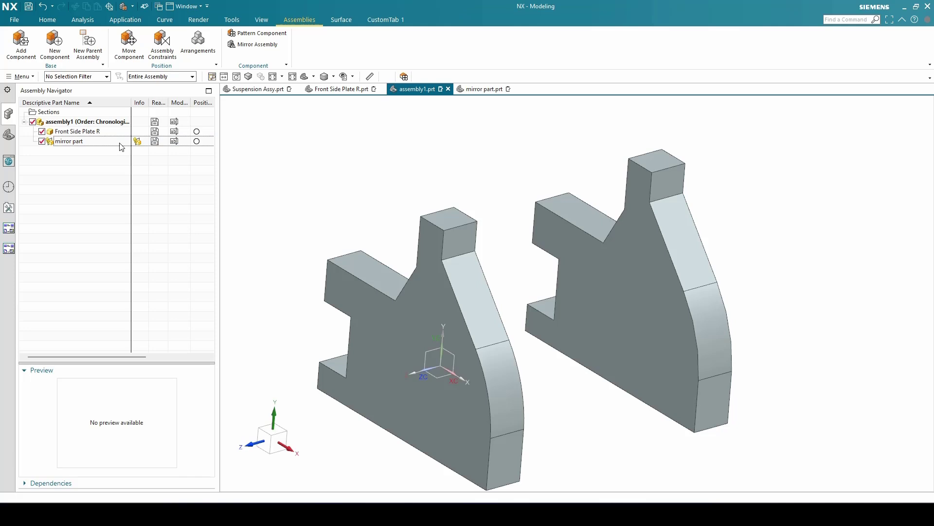
Make Front Side Plate R the displayed part again
left_click(119, 131)
right_click(119, 133)
left_click(159, 120)
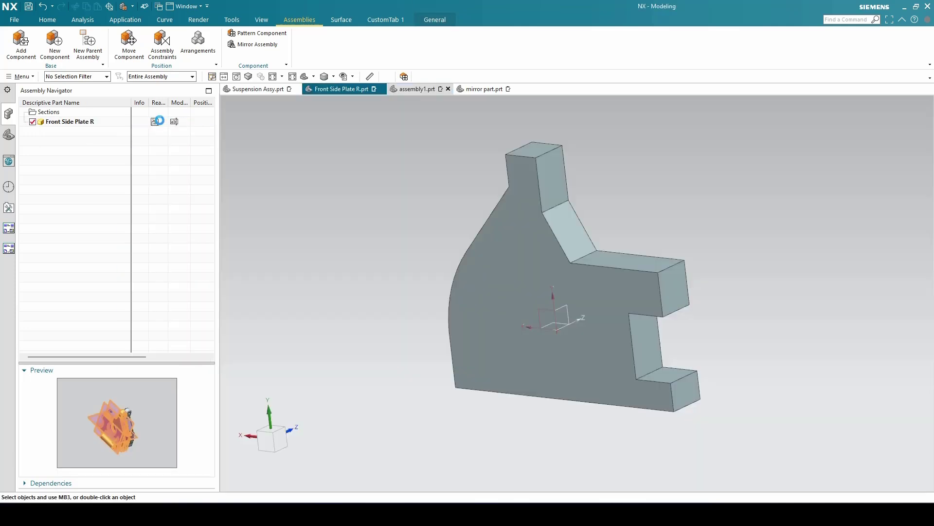
Make Threads (74) the current feature to restore the full plate, then view assembly1
left_click(8, 135)
scroll(39, 292, "down", 13)
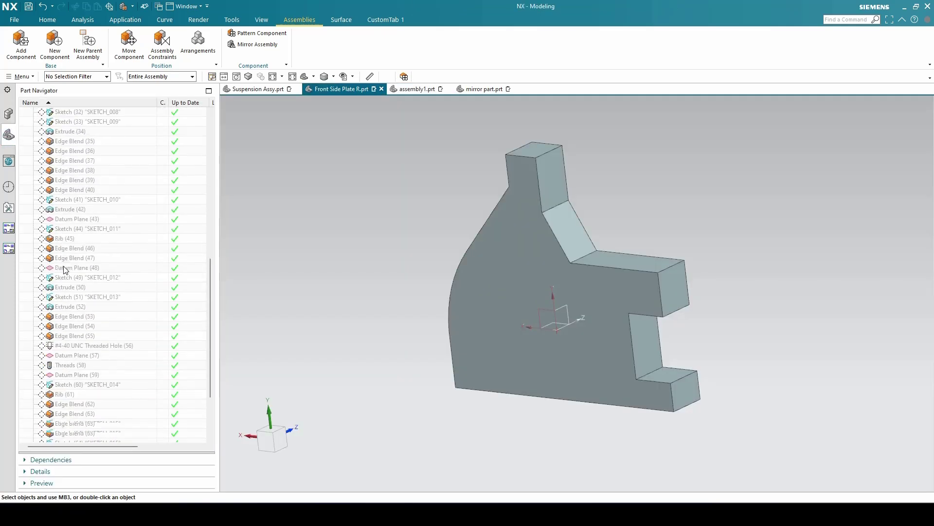
right_click(27, 274)
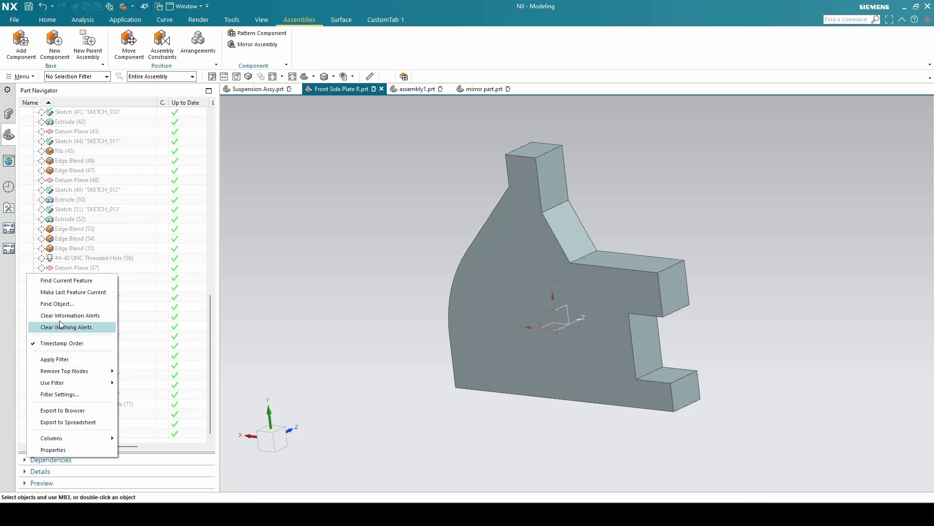
left_click(128, 444)
right_click(98, 433)
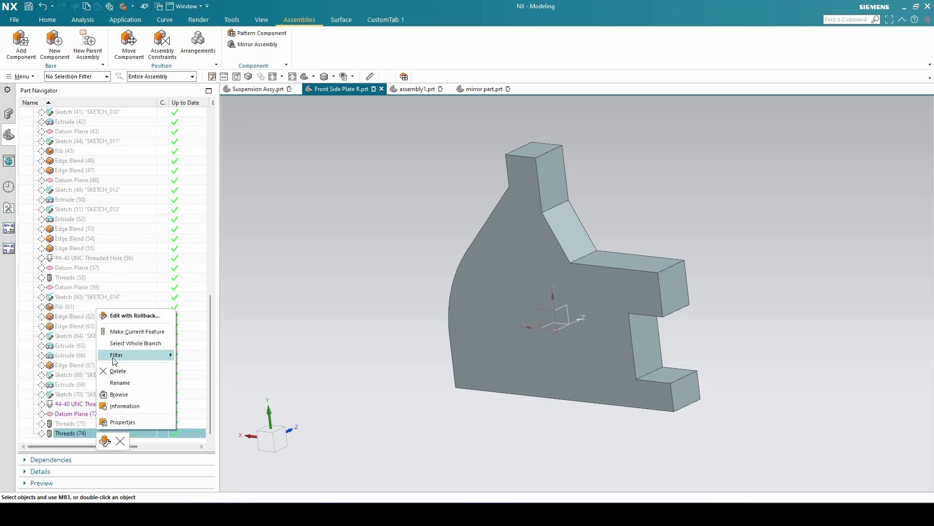
left_click(116, 333)
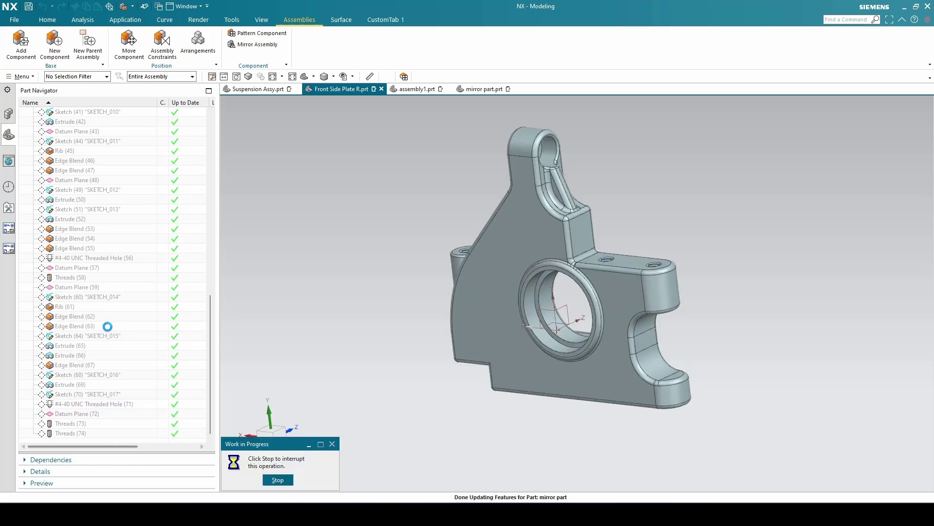
left_click(430, 89)
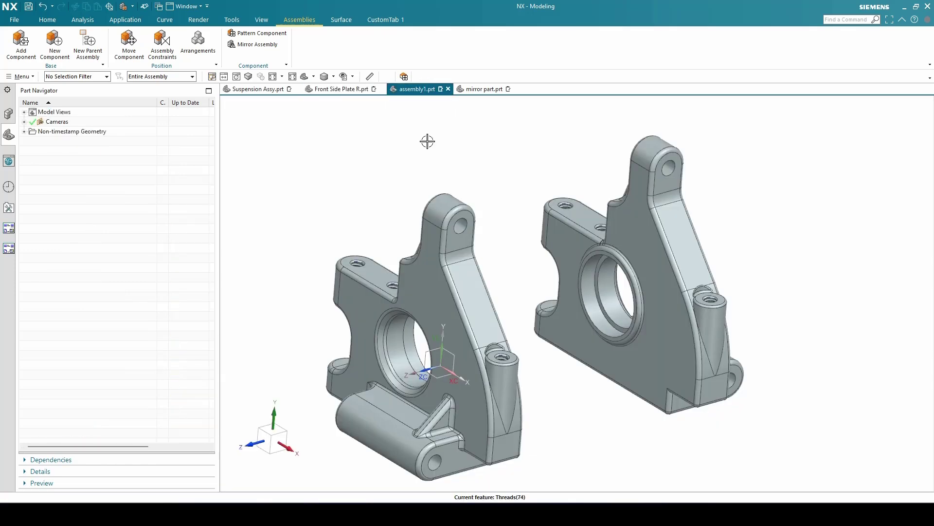
Highlight the mirror part in the Assembly Navigator to confirm it matches the full plate
left_click(8, 115)
left_click(57, 142)
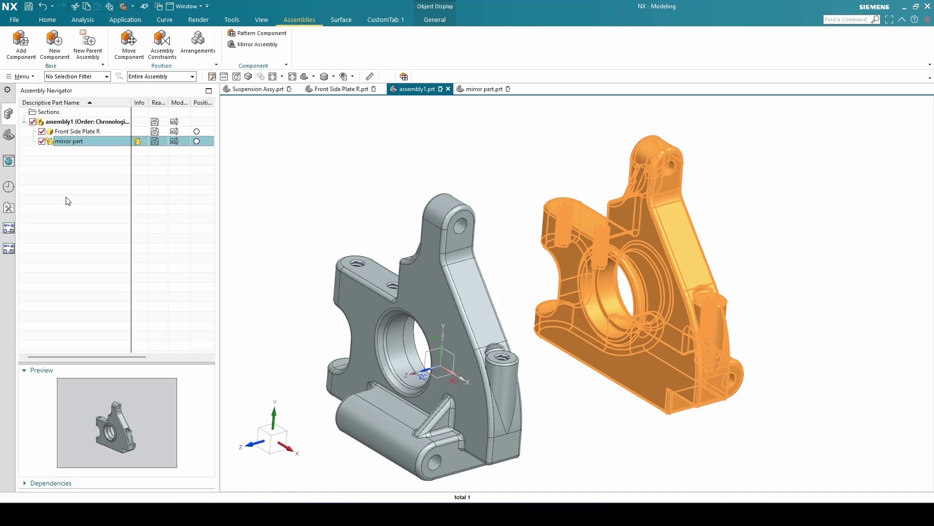
key("Escape")
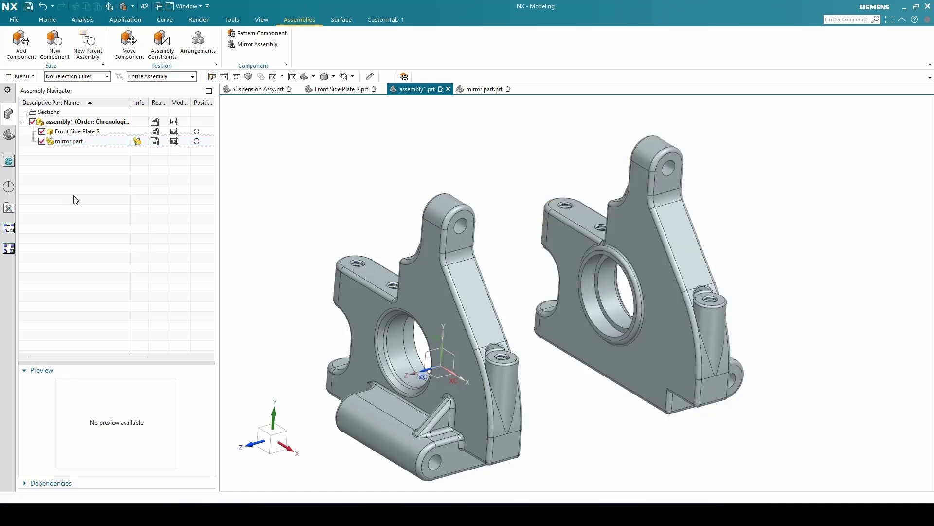